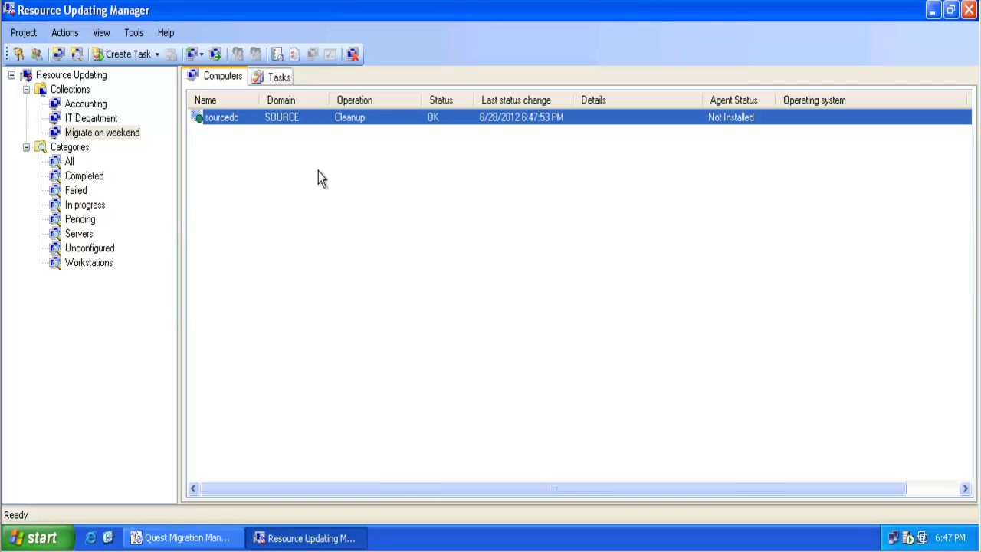
Display the task types that can be created for the sourcedc computer in the Migrate on weekend collection
left_click(316, 171)
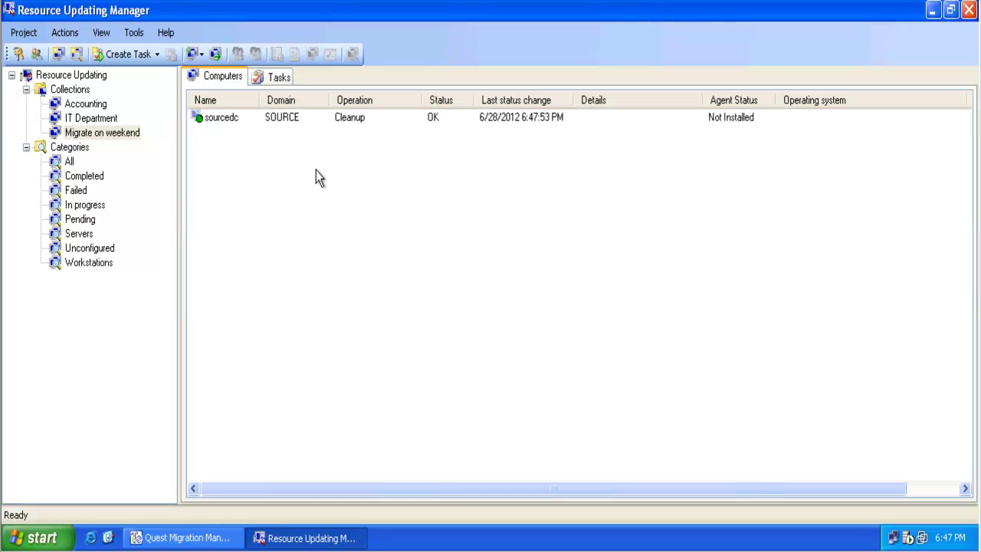
left_click(234, 122)
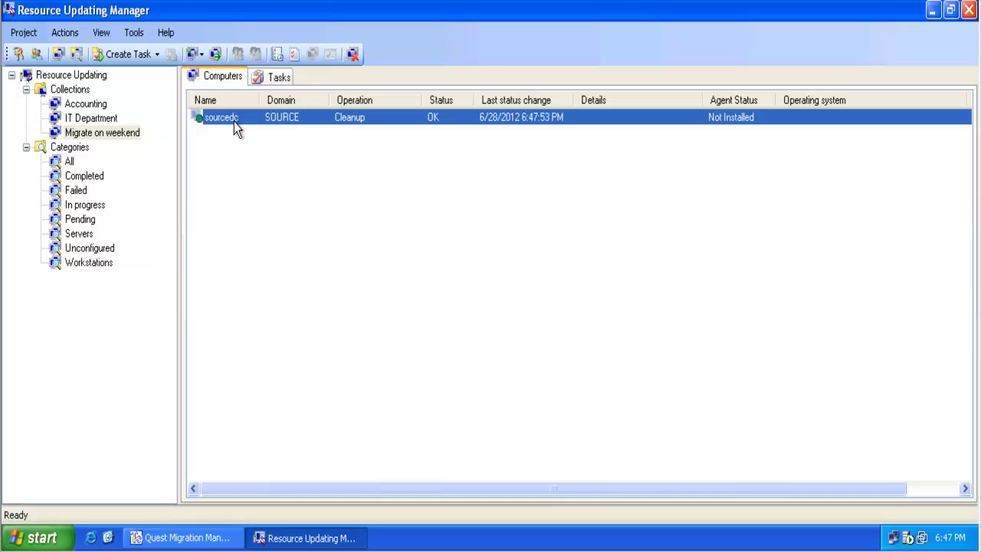
right_click(234, 121)
mouse_move(264, 132)
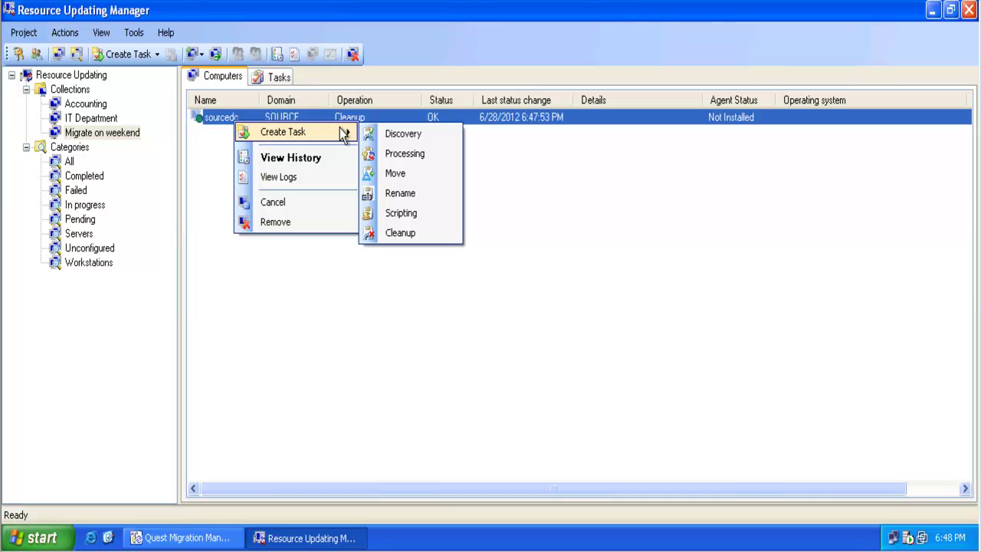
Open the task list of the Accounting collection
left_click(91, 118)
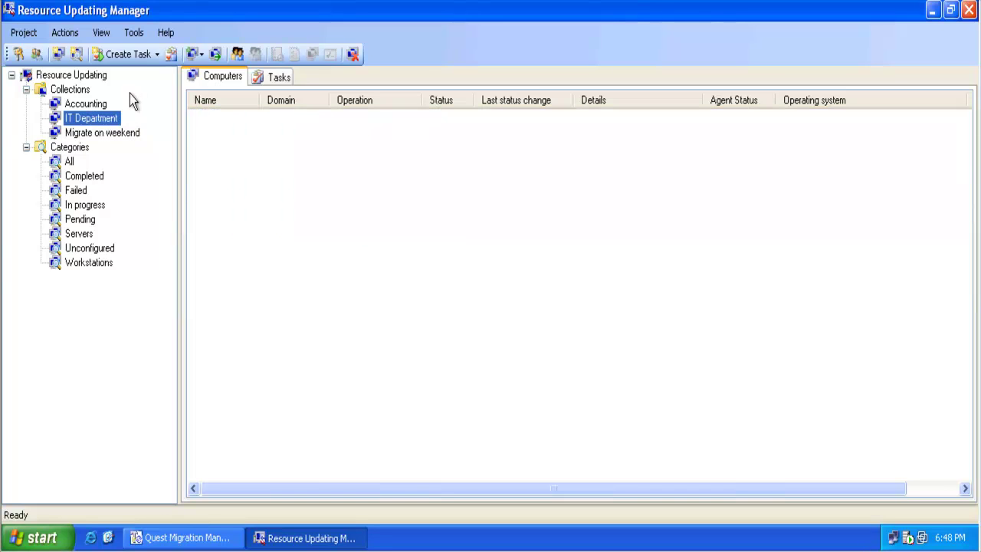
left_click(100, 102)
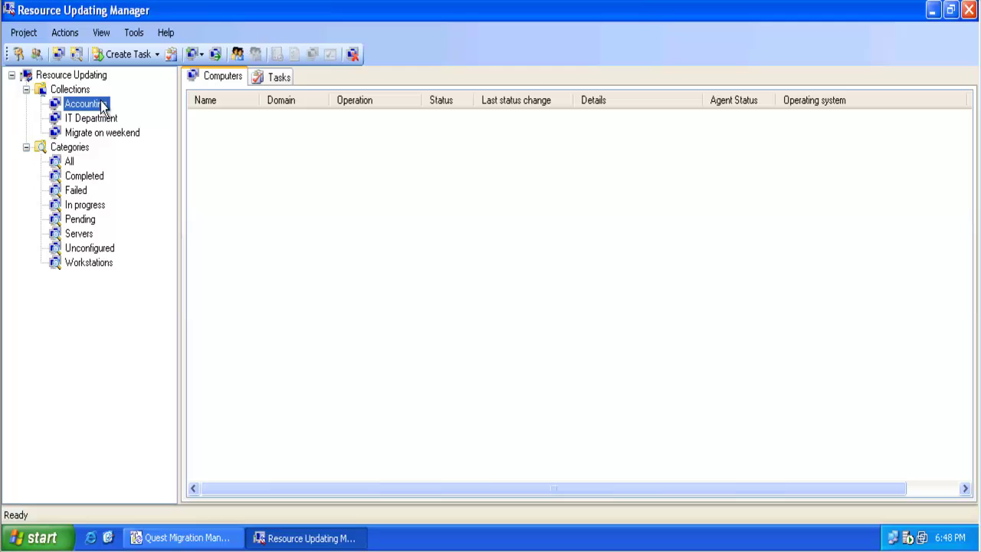
left_click(292, 84)
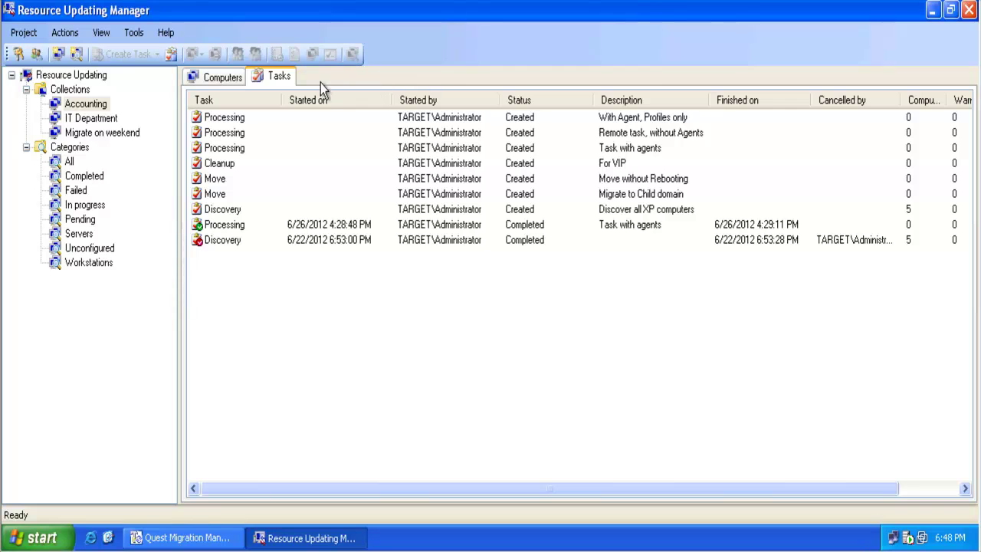
Start a new Processing task that does not leave source accounts' permissions, keeping the default rights, resources and advanced options
right_click(273, 325)
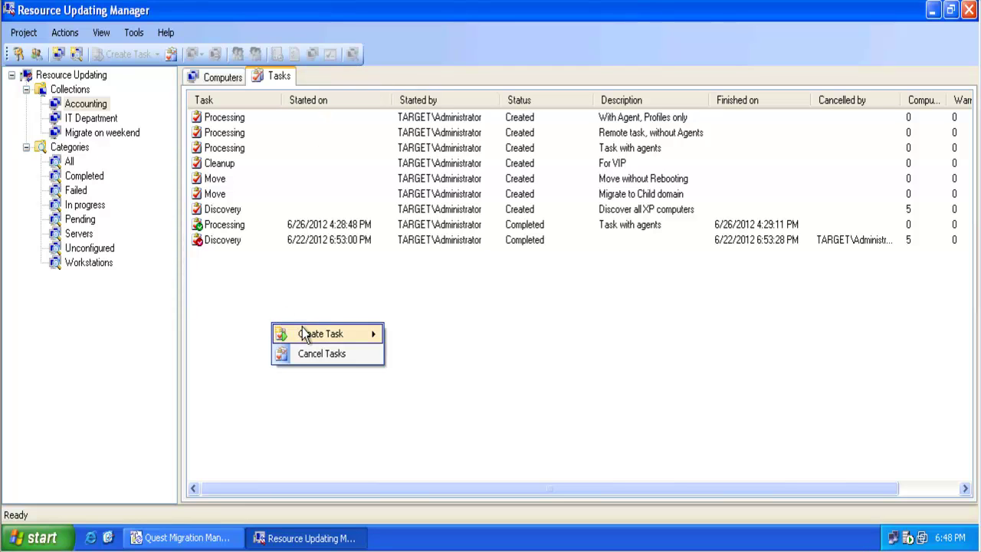
mouse_move(305, 334)
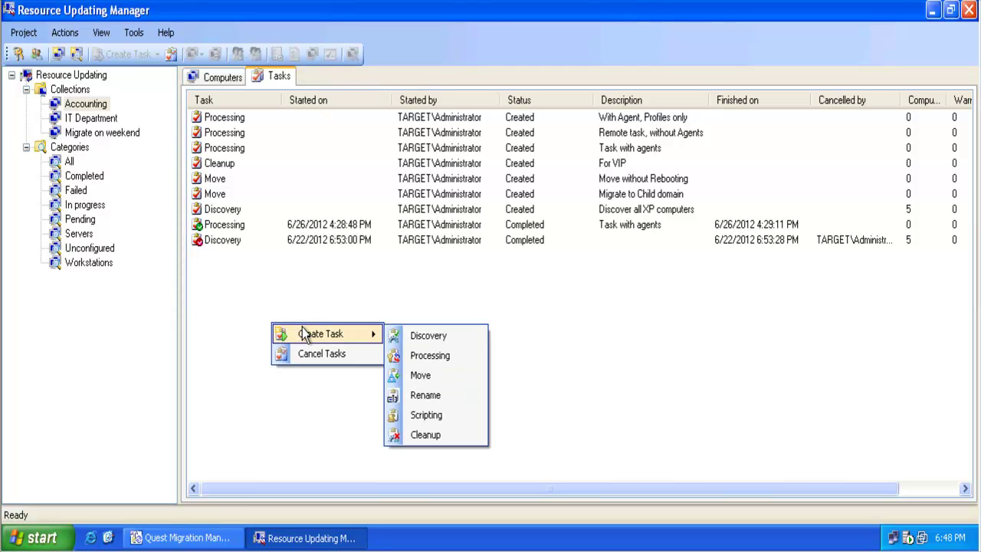
left_click(421, 363)
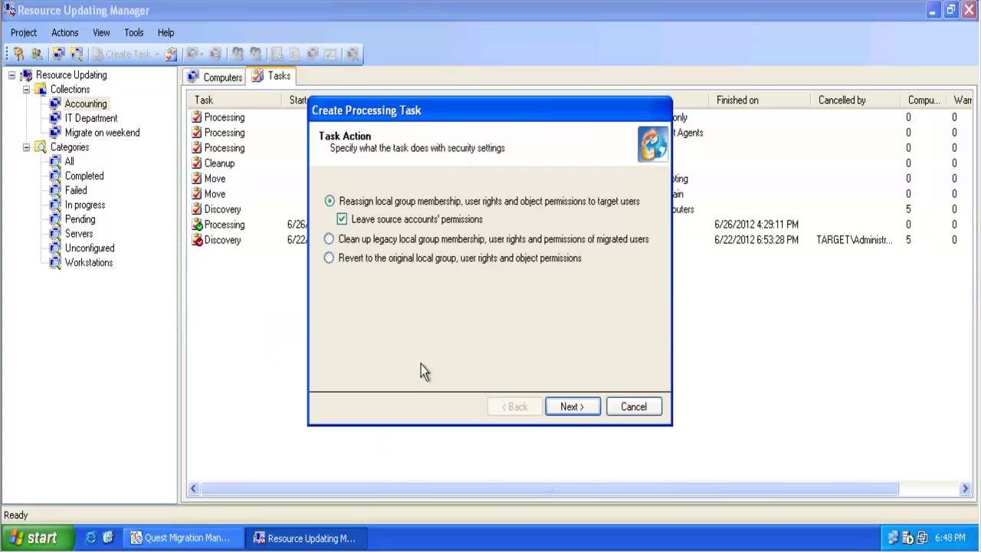
left_click(349, 212)
left_click(567, 407)
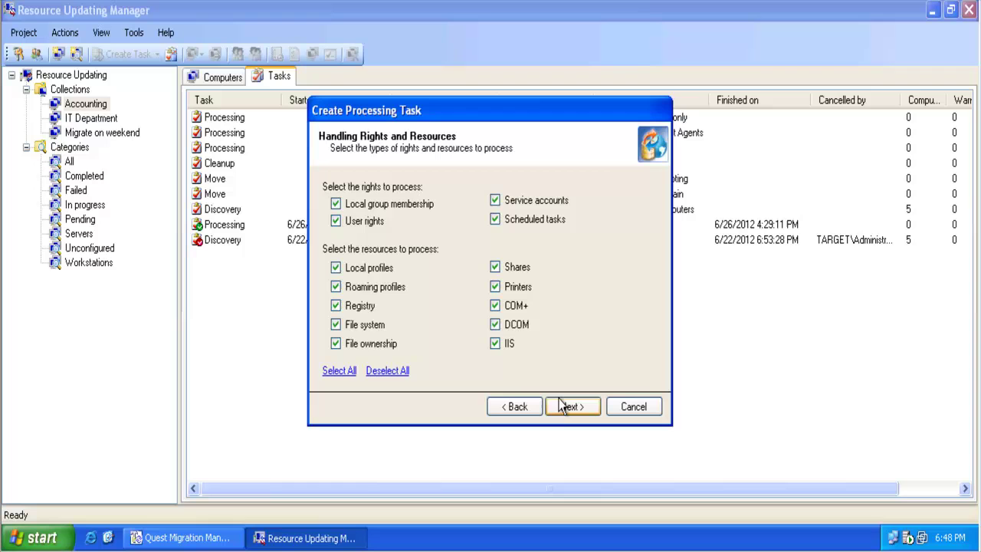
left_click(565, 406)
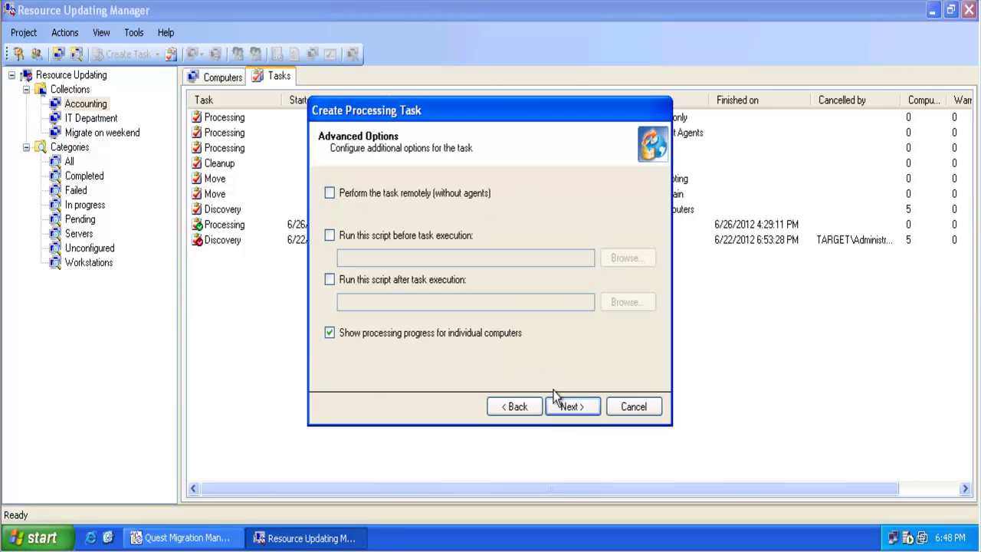
left_click(559, 406)
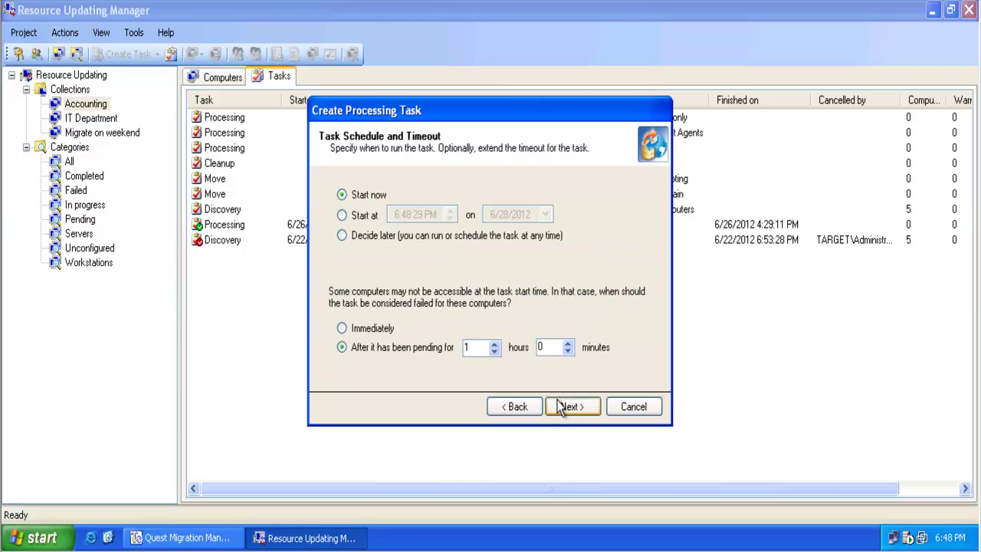
Set the task's schedule to Decide later and finish it with the description "Don't leave source acl's"
left_click(434, 242)
left_click(566, 408)
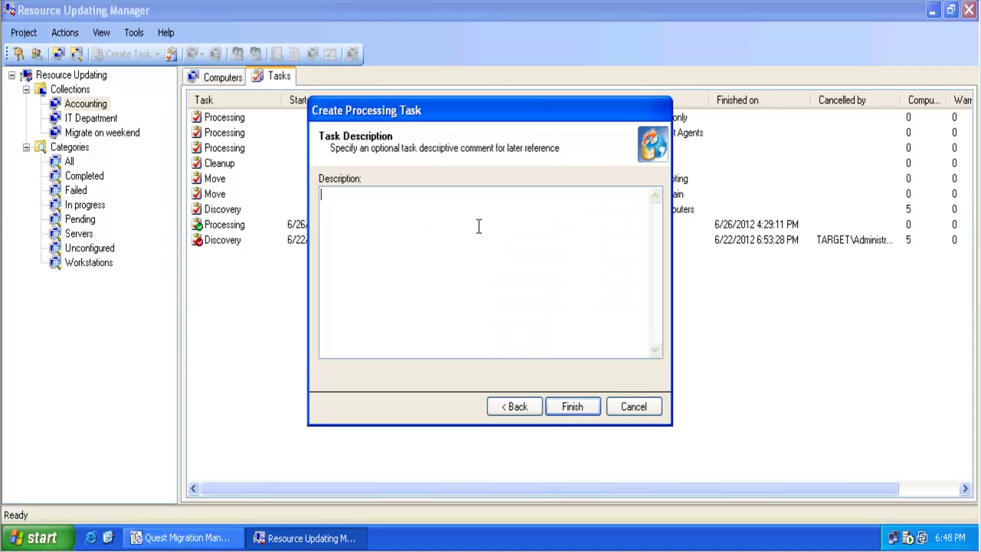
type("Don't leave source acl's")
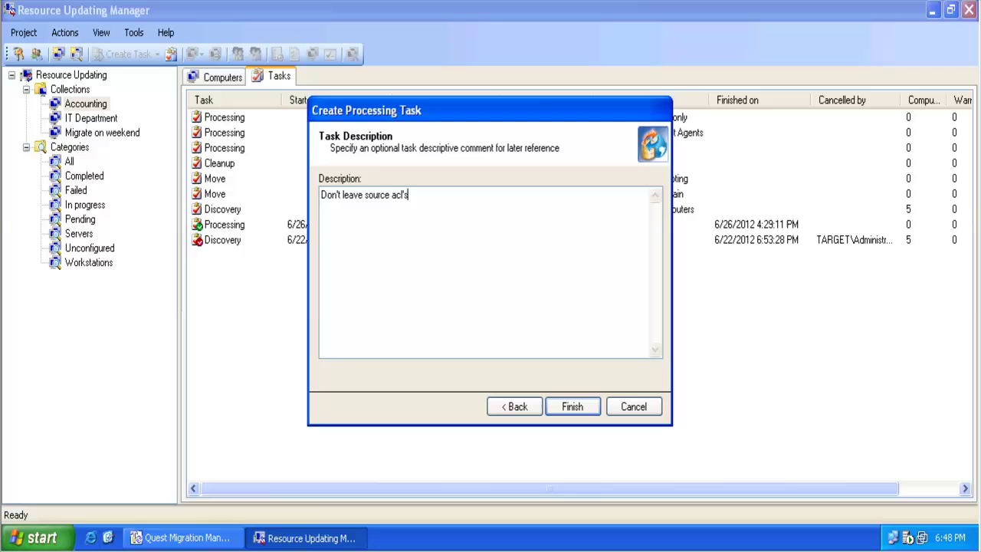
key("Return")
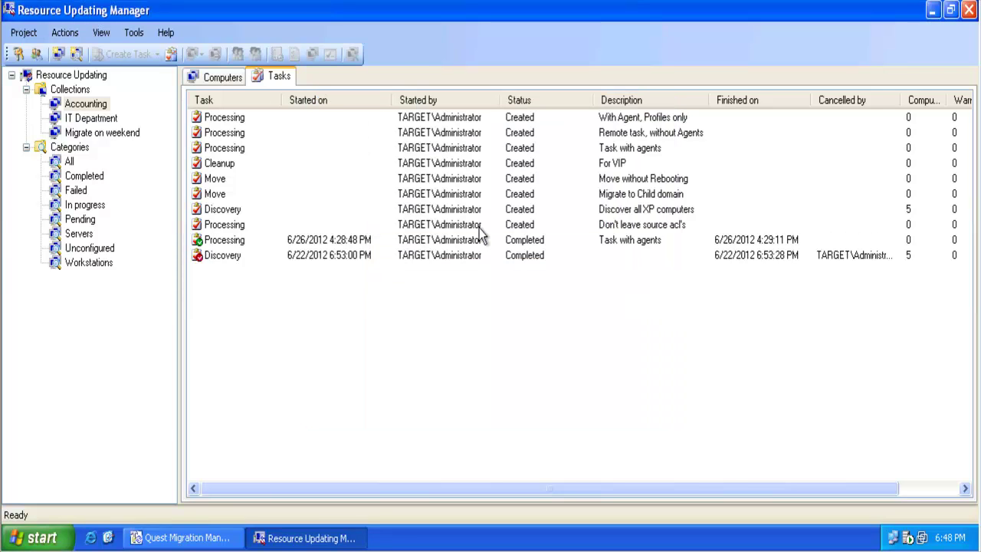
Move the Description column of the task list directly after the Task column
left_click(533, 228)
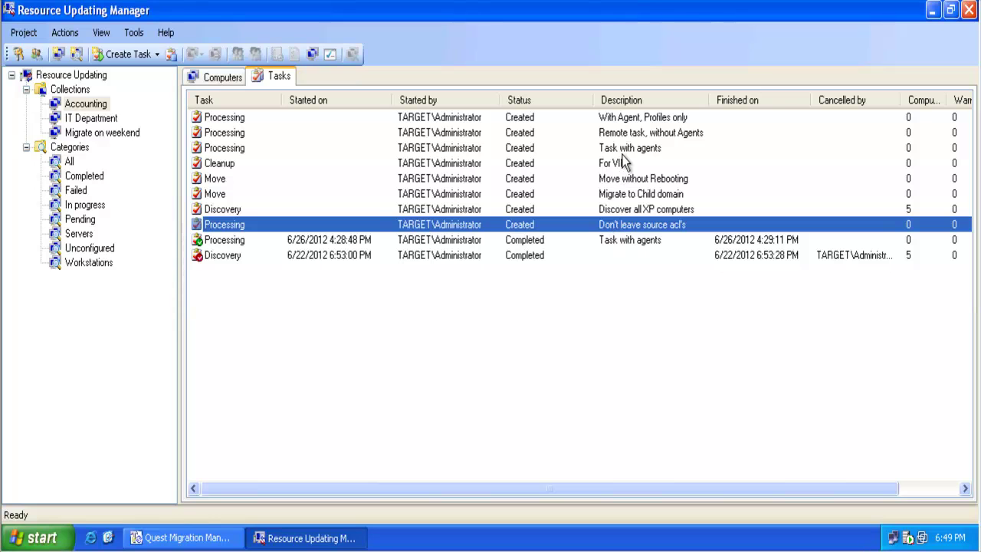
left_click_drag(628, 103, 285, 87)
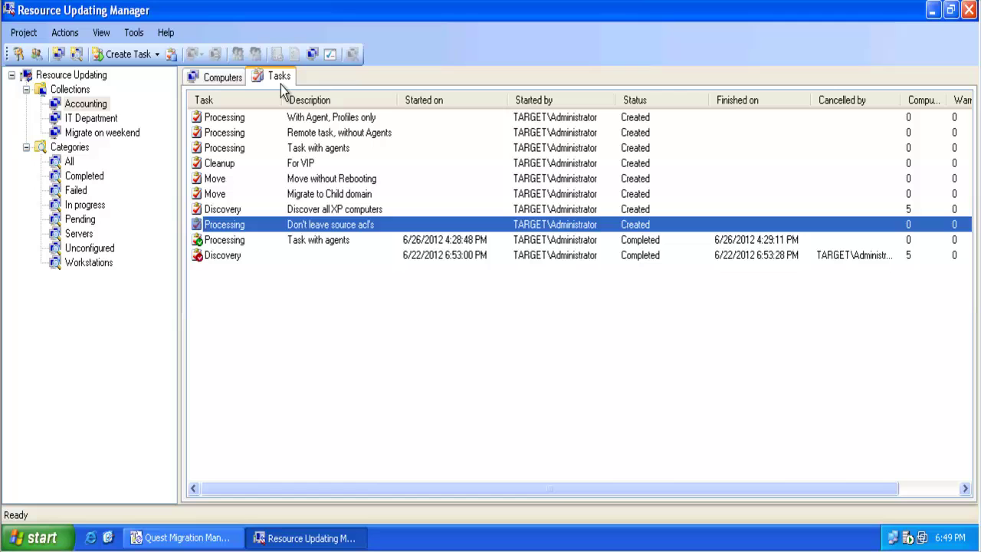
Review the properties of the "With Agent, Profiles only" task, from its action and resources to its schedule and description
left_click(238, 120)
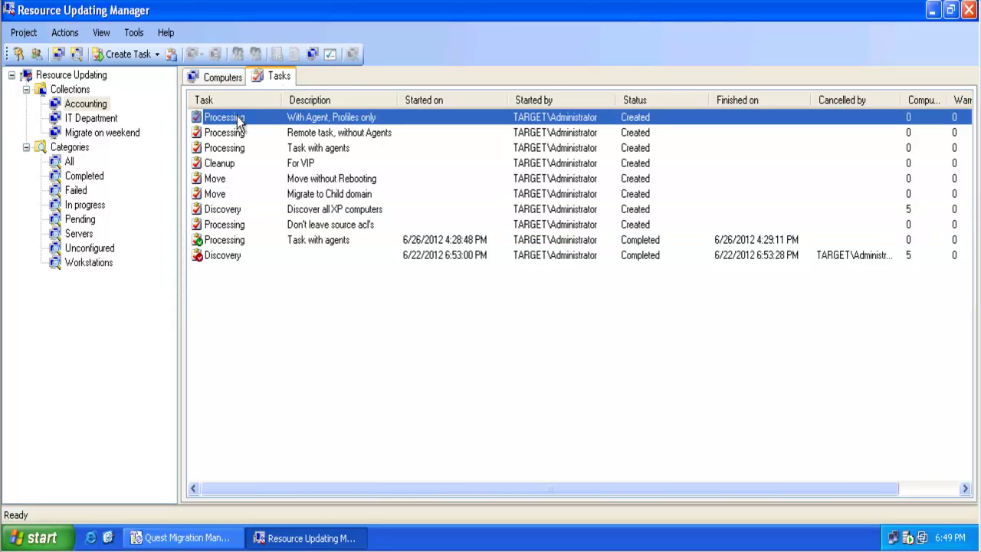
right_click(263, 117)
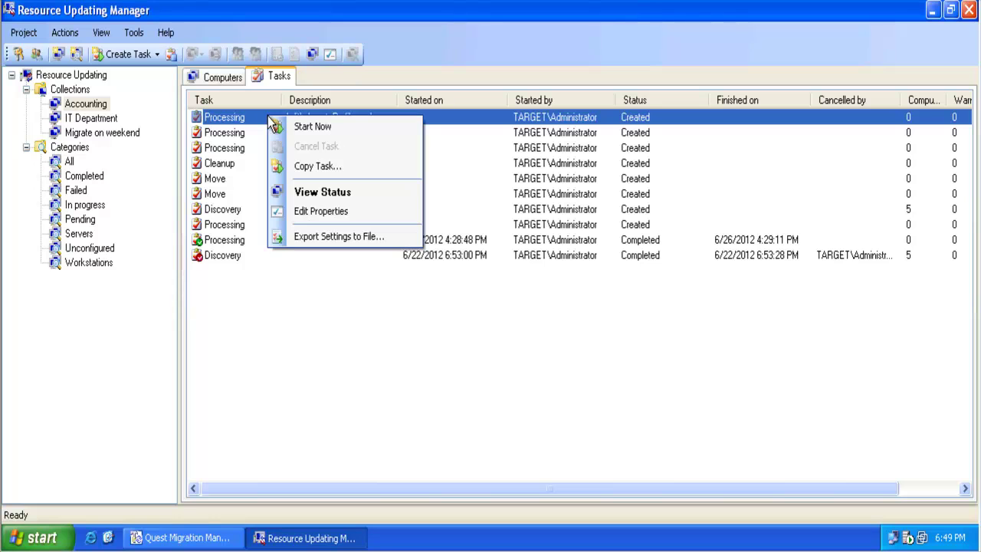
left_click(296, 211)
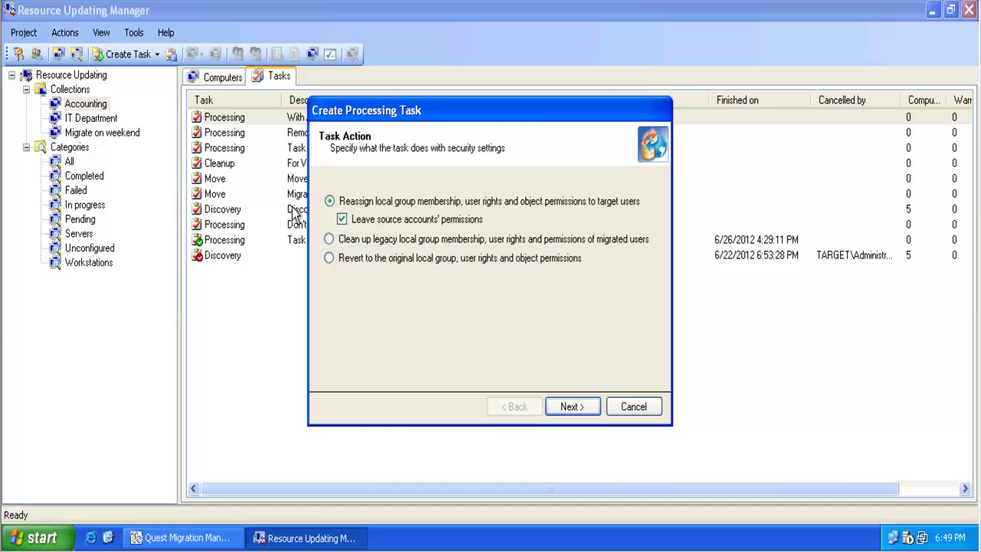
left_click(559, 412)
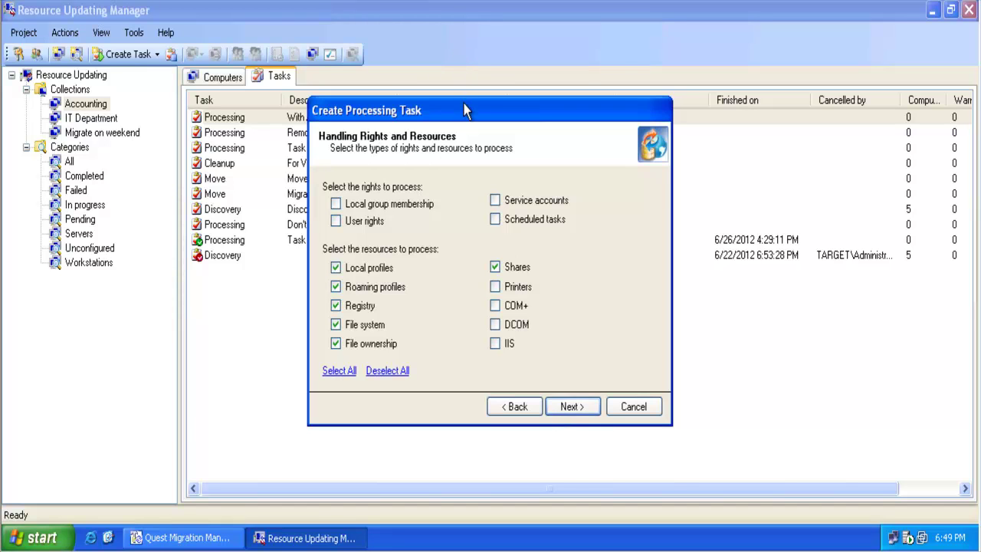
left_click_drag(464, 110, 467, 175)
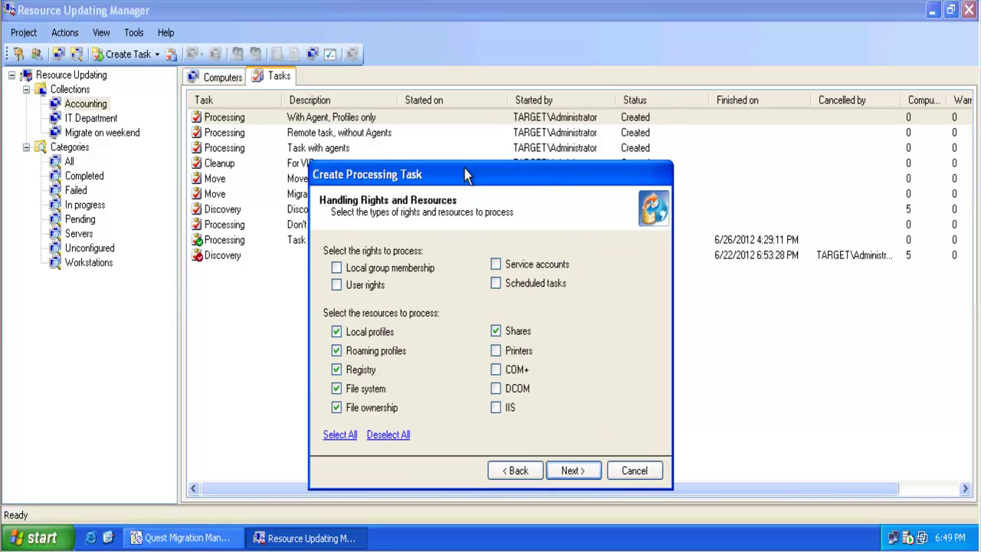
left_click(596, 480)
left_click(597, 479)
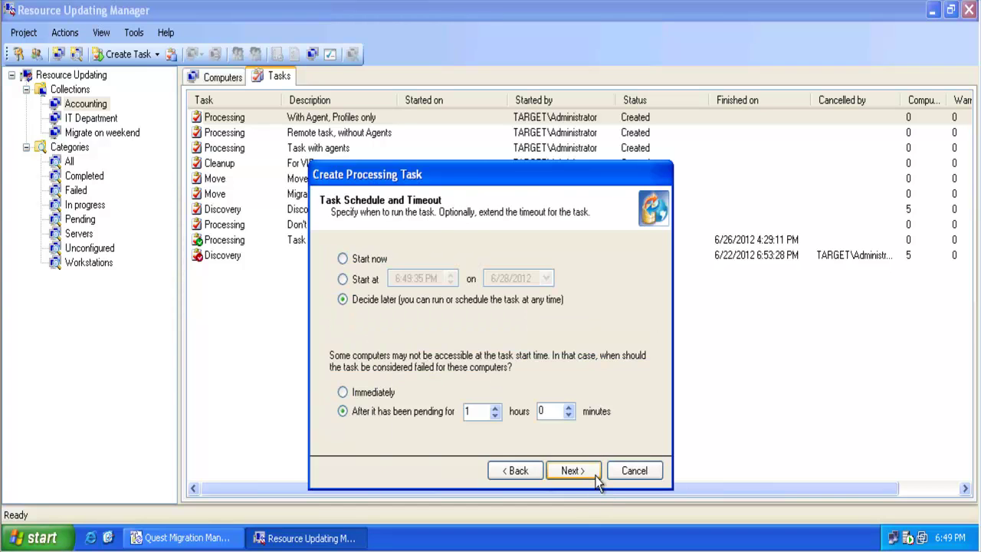
left_click(597, 480)
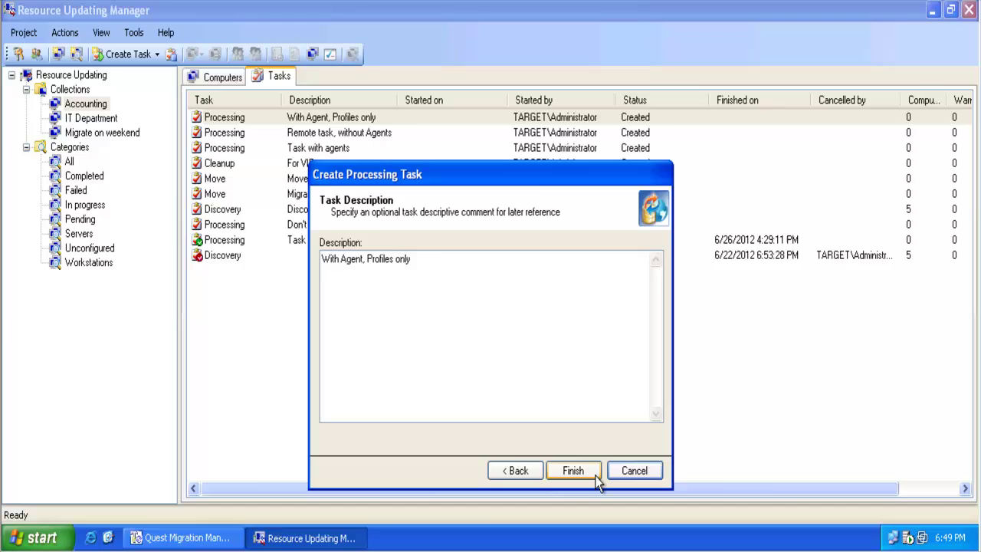
left_click(598, 483)
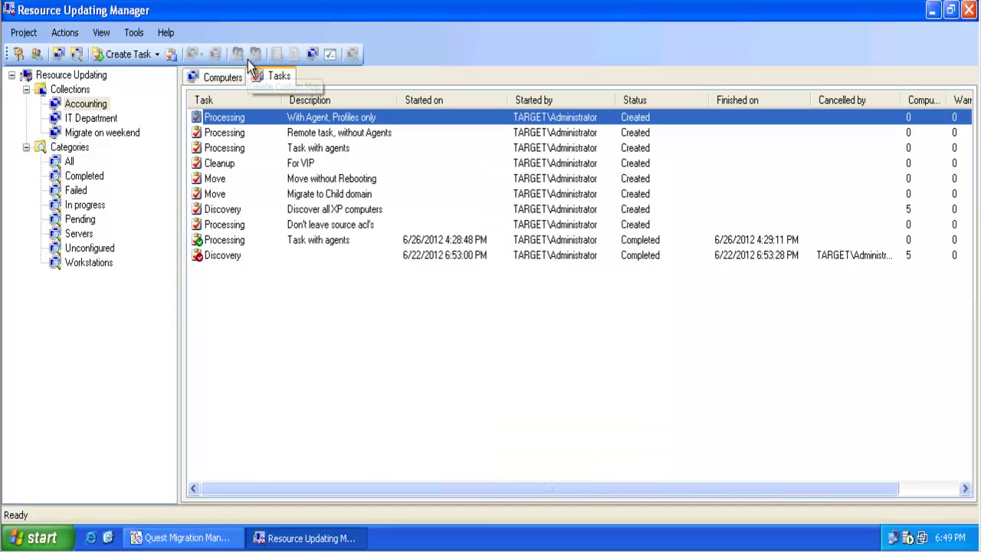
Copy the "With Agent, Profiles only" task, keeping its action, resources and advanced options, with the schedule at Start now
right_click(250, 115)
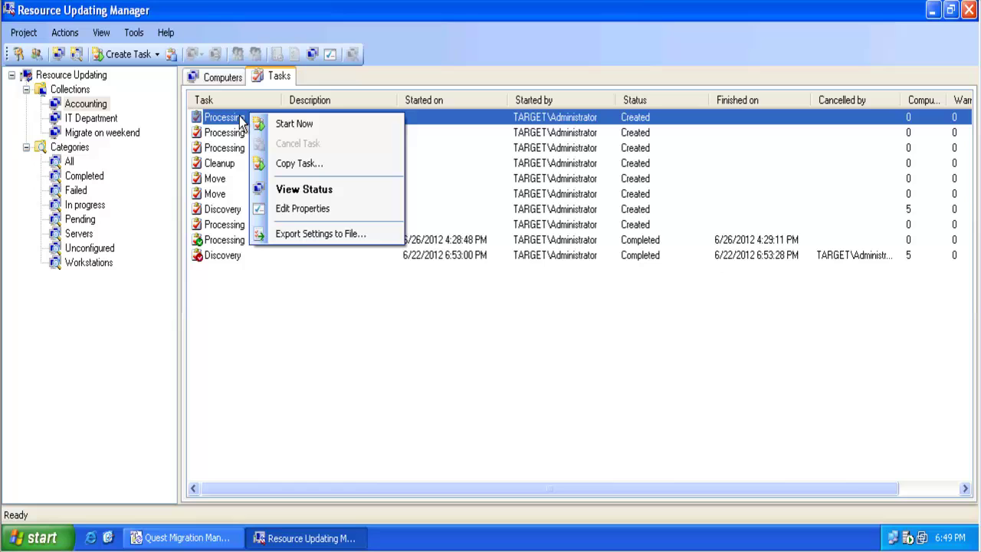
left_click(239, 120)
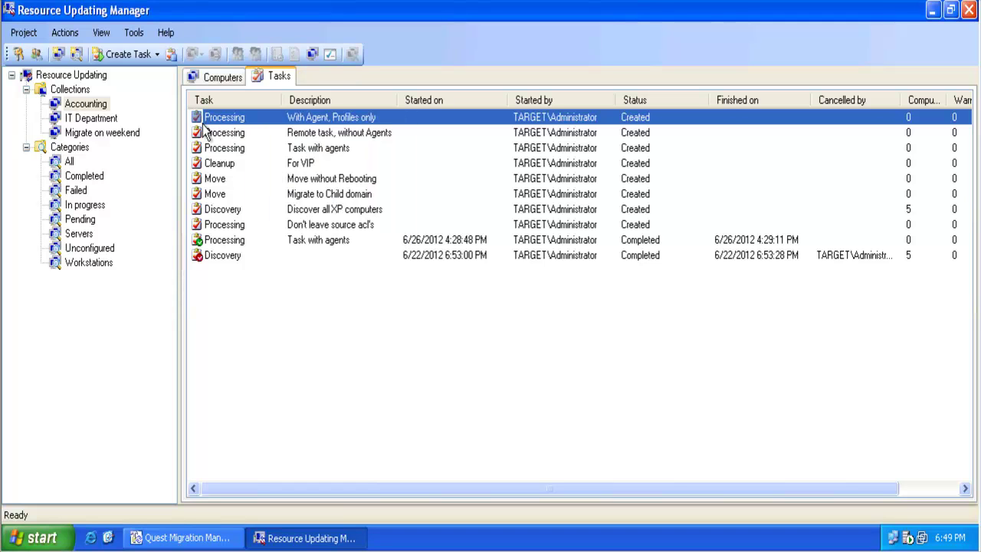
right_click(215, 123)
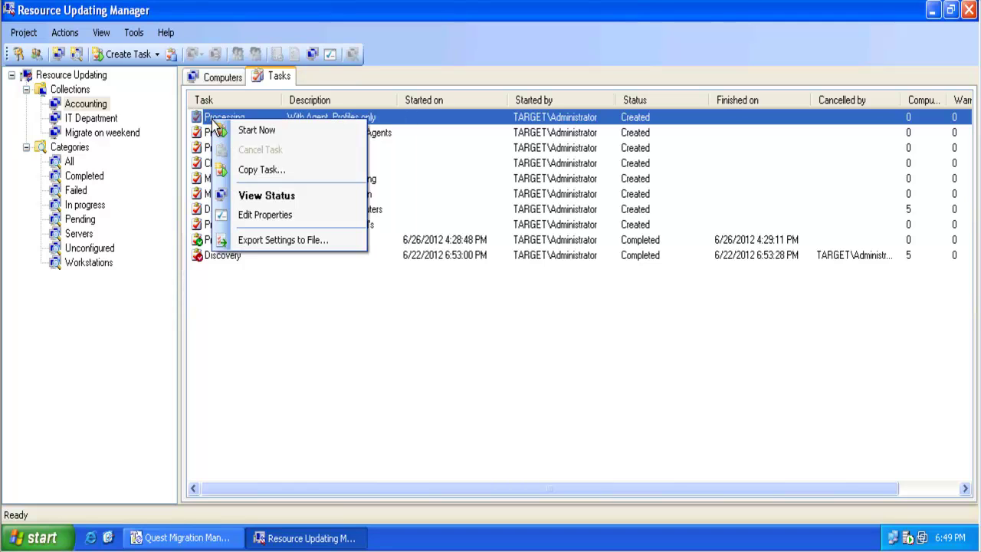
left_click(250, 169)
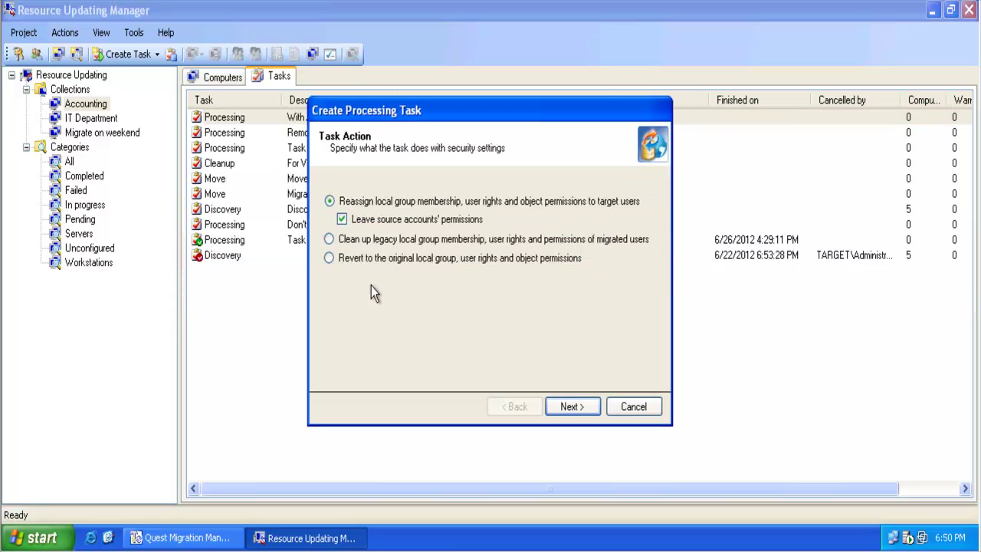
left_click(567, 407)
left_click(567, 407)
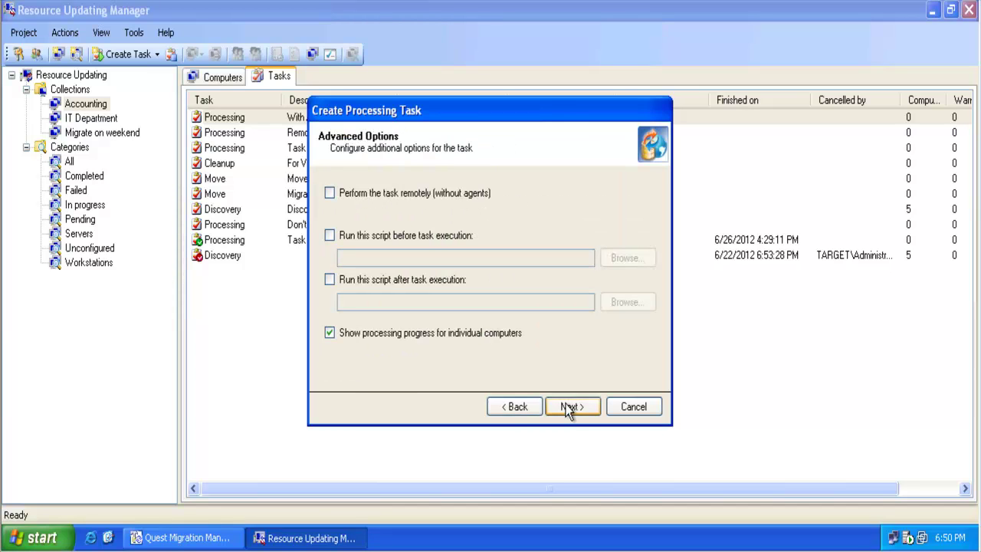
left_click(567, 407)
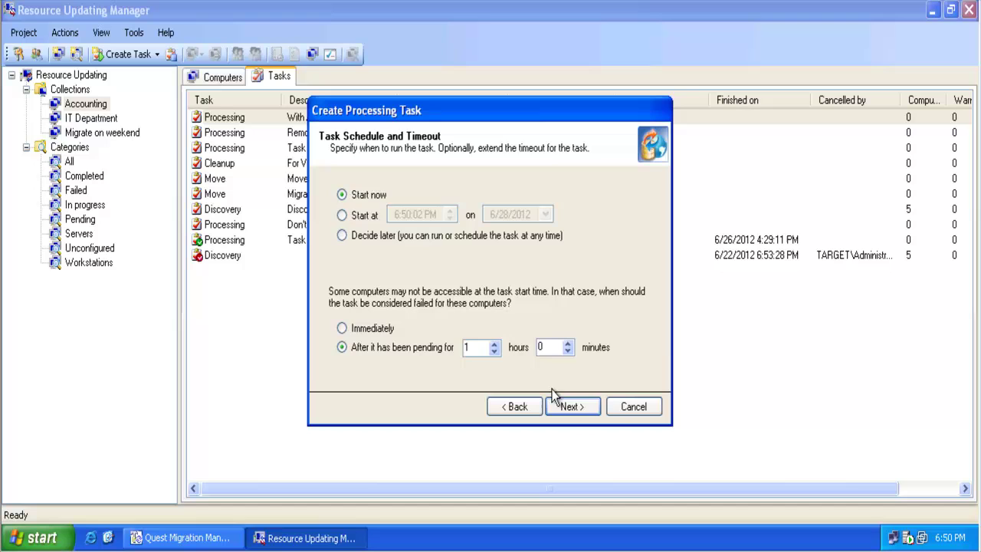
left_click(569, 407)
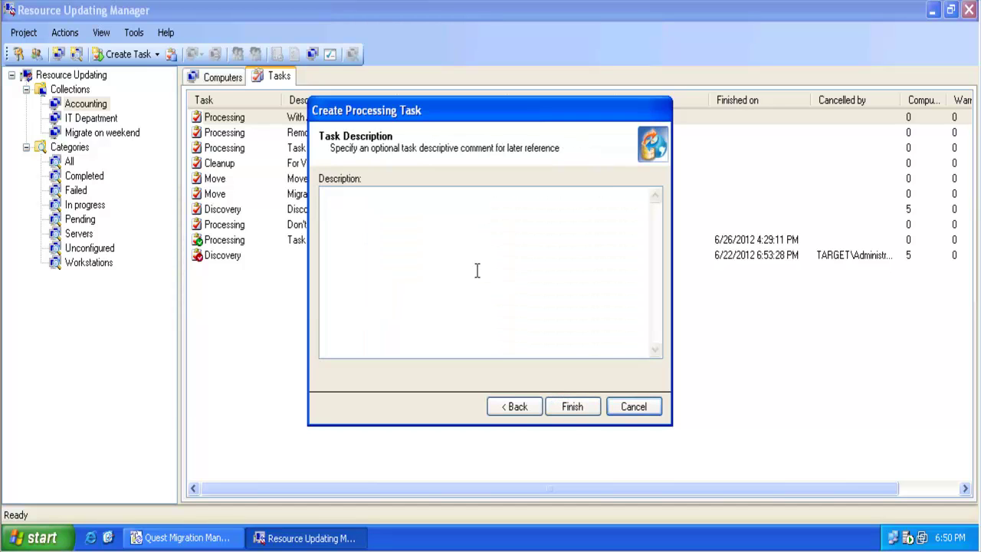
Finish the copied task with the description "Run an dprocess" and select it in the task list
left_click(452, 253)
type("Run an dp")
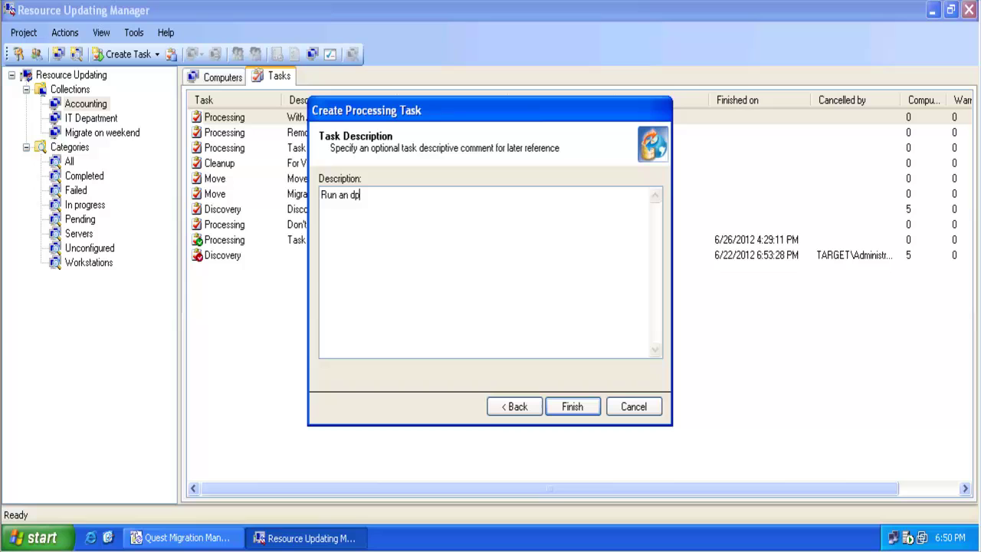
type("rocess")
key("Return")
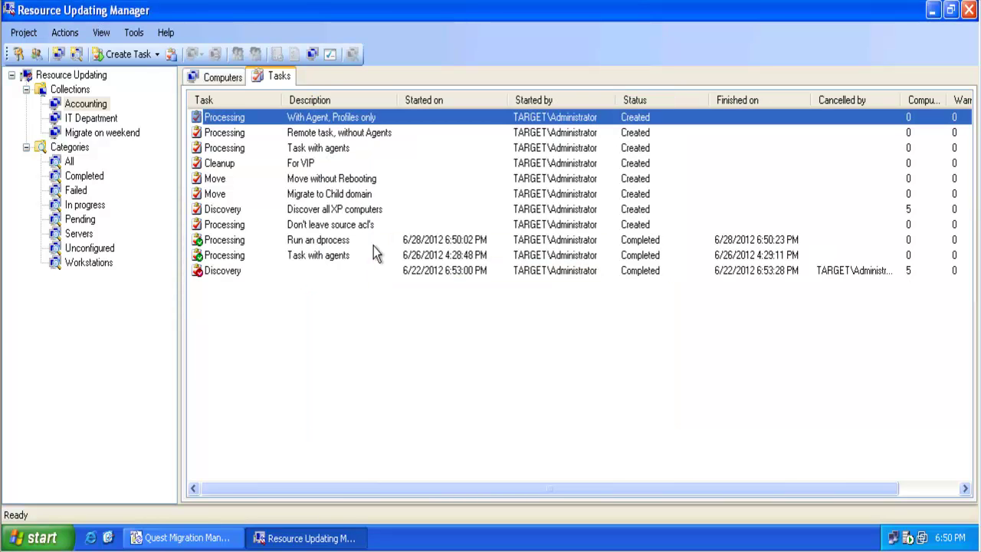
left_click(333, 244)
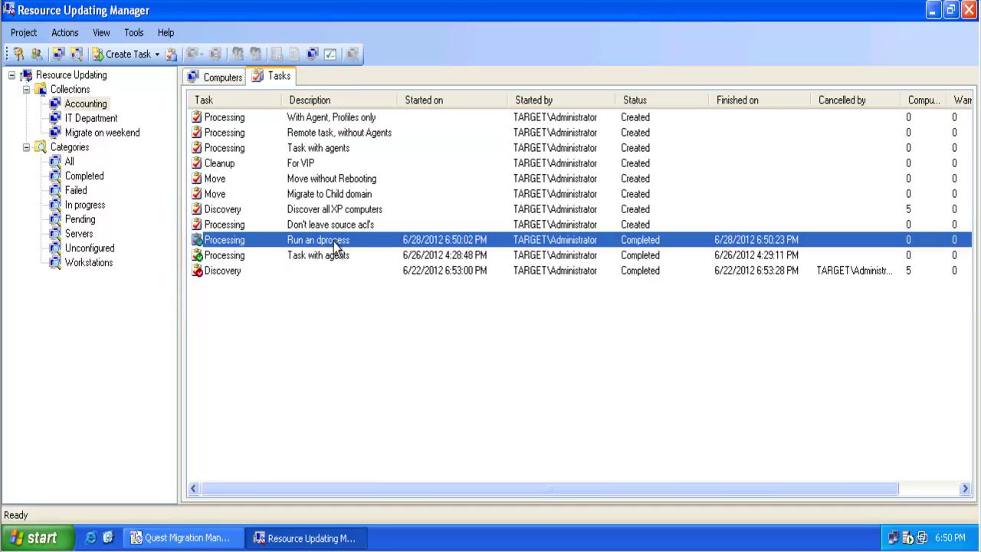
Look through the Accounting task list, selecting the "With Agent, Profiles only", "For VIP", "Move without Rebooting" and "Discover all XP computers" tasks in turn
right_click(335, 244)
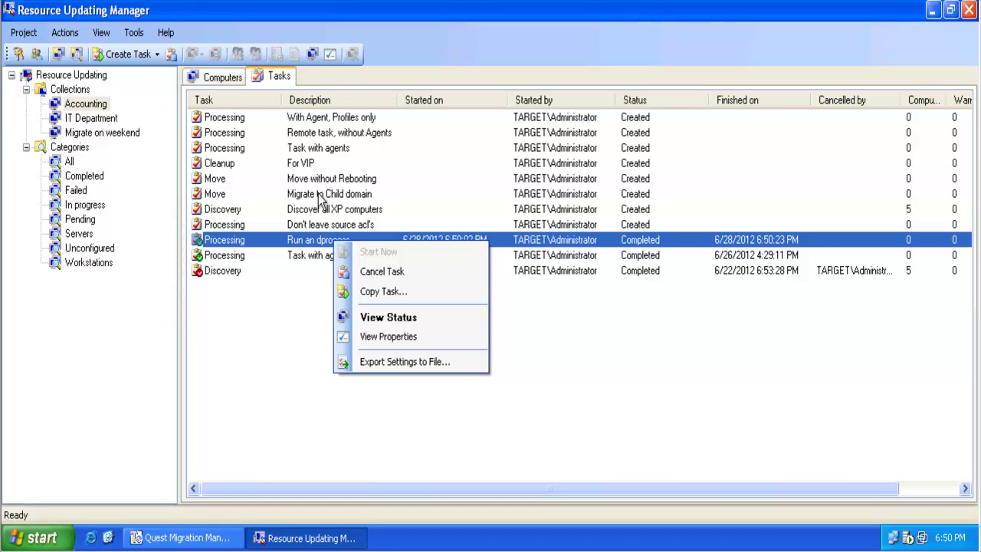
left_click(343, 125)
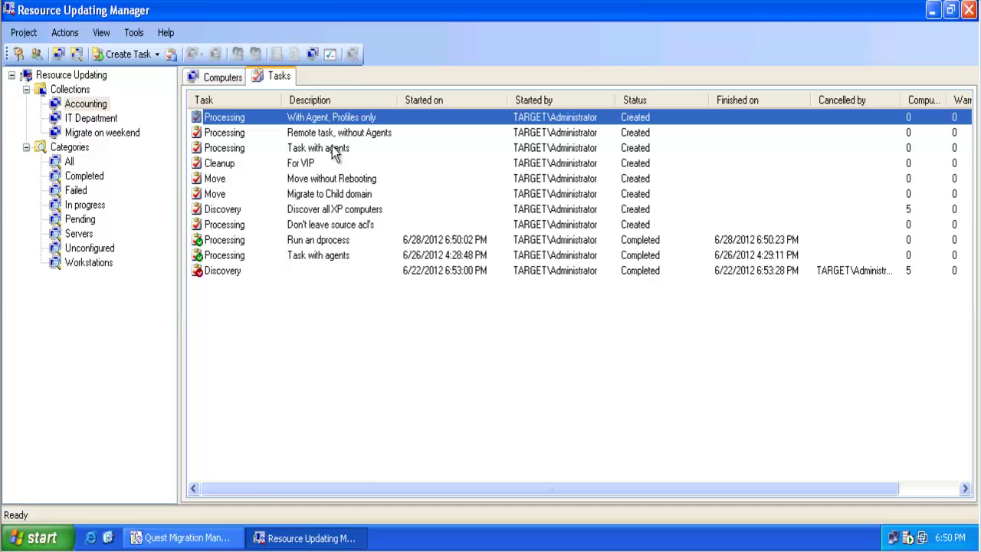
left_click(272, 163)
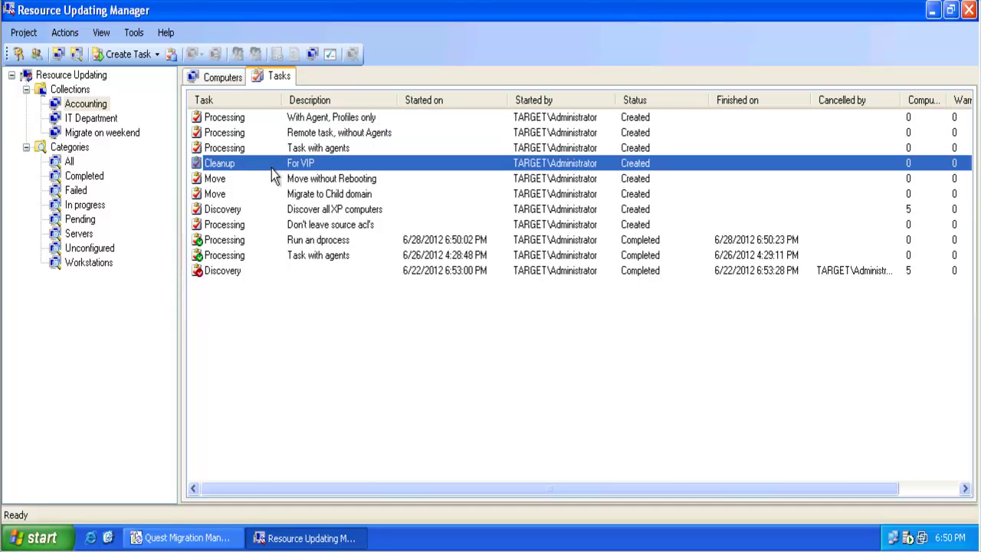
left_click(270, 178)
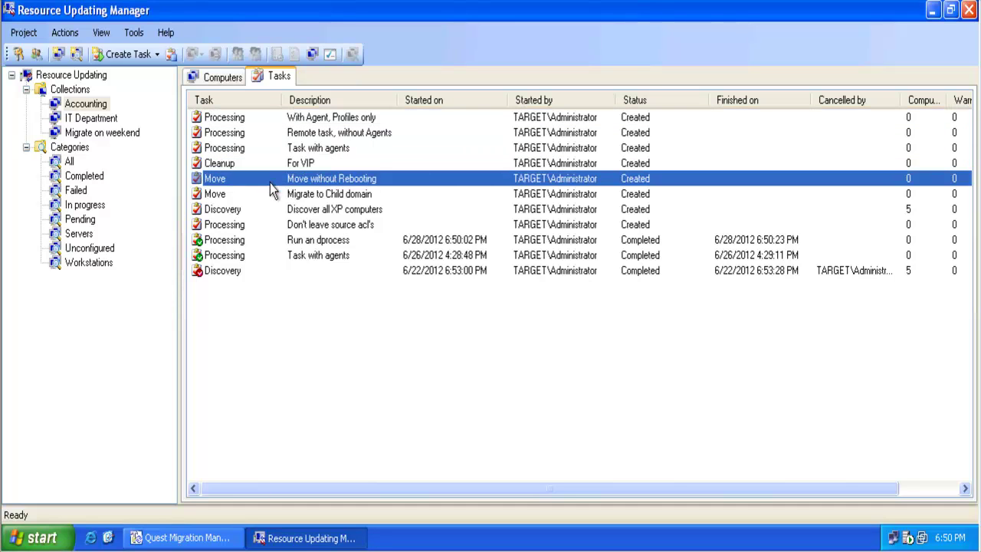
left_click(271, 210)
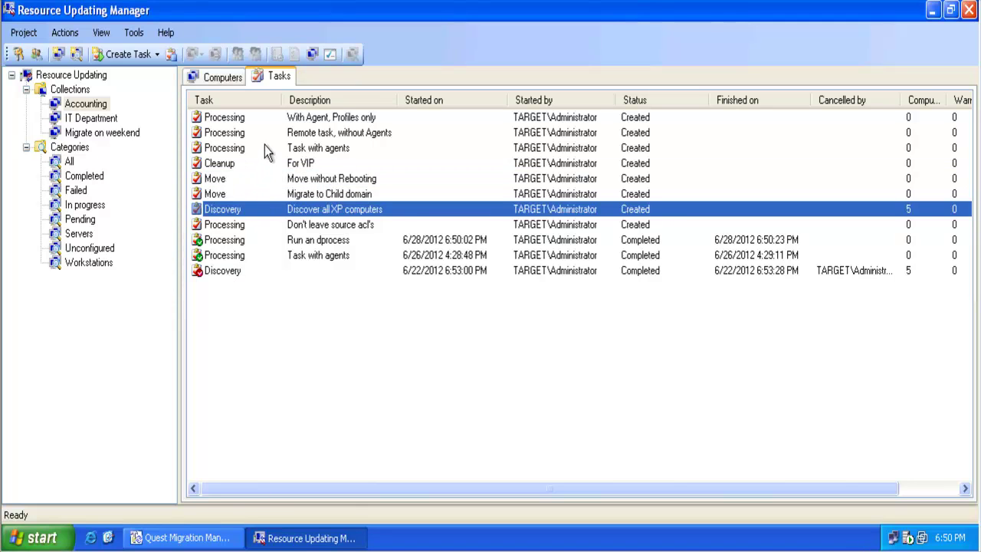
Try copying the "Run an dprocess" task, look over its schedule options including Decide later, and cancel the copy
left_click(220, 245)
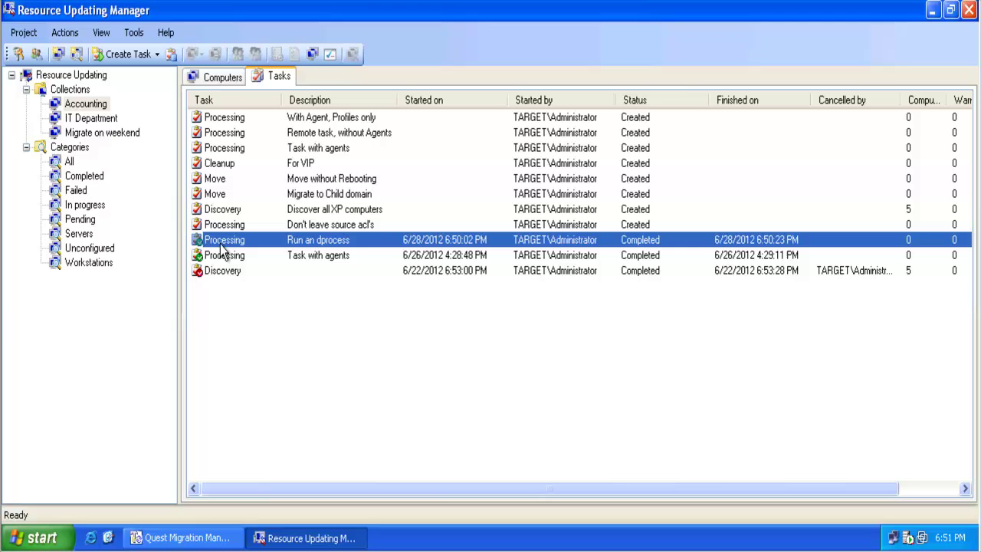
right_click(220, 245)
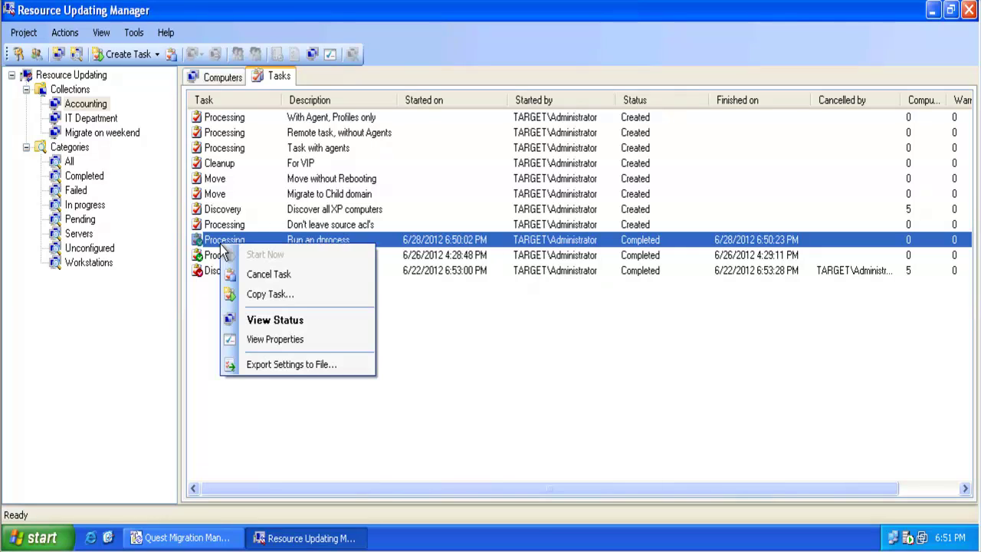
left_click(249, 296)
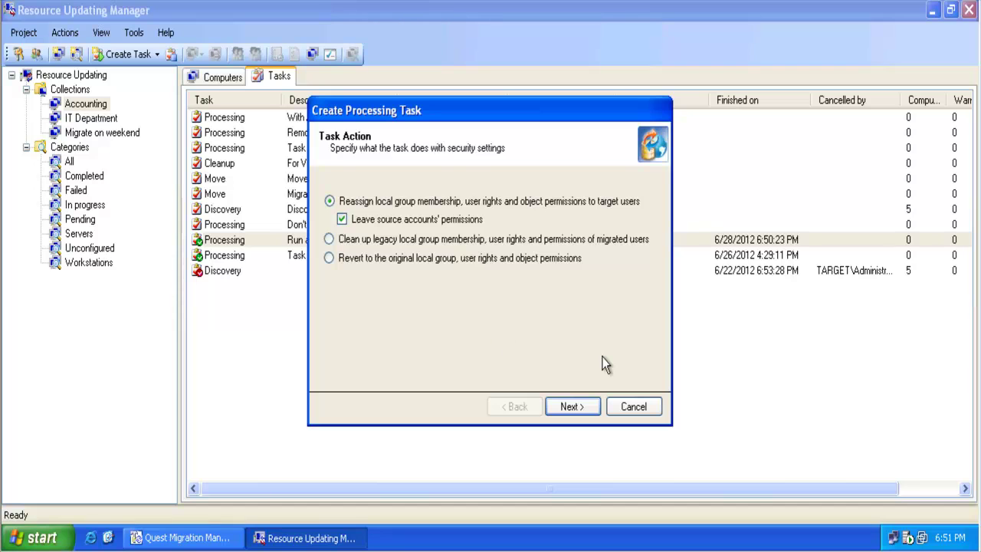
key("Return")
key("Return")
key("Return")
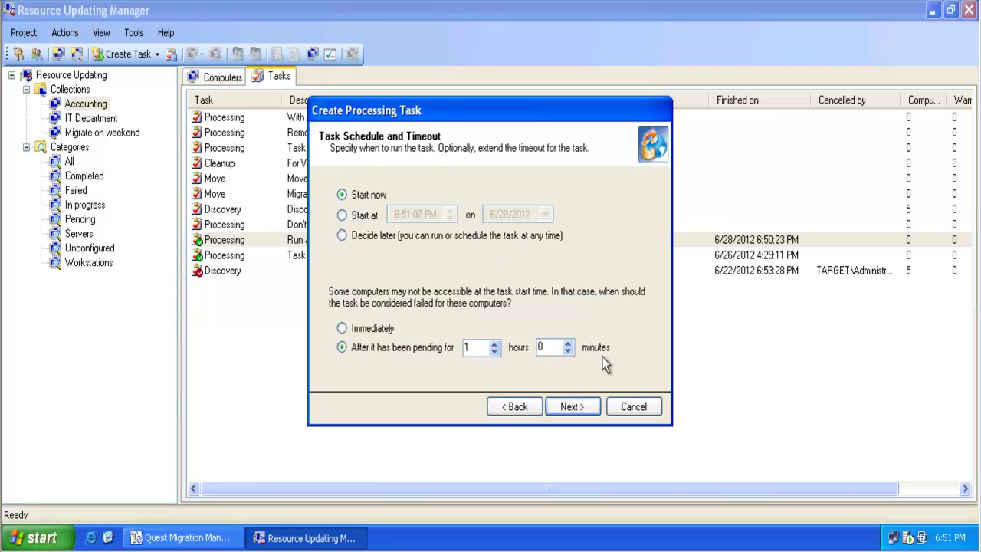
left_click(405, 235)
key("Up")
key("Up")
left_click(631, 410)
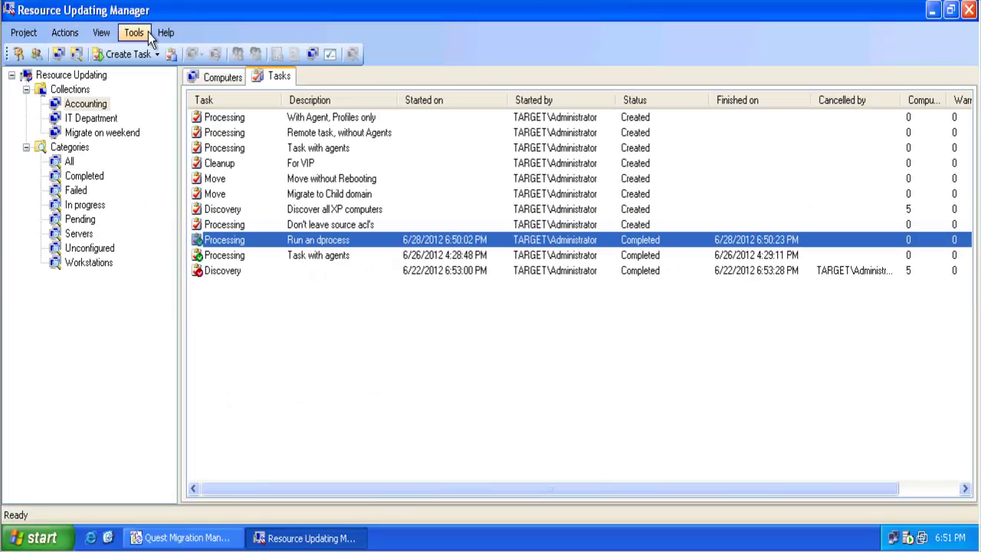
Add the sourcedc computer from the "Migrate on weekend" collection to the Accounting collection and show Accounting's computers
left_click(206, 78)
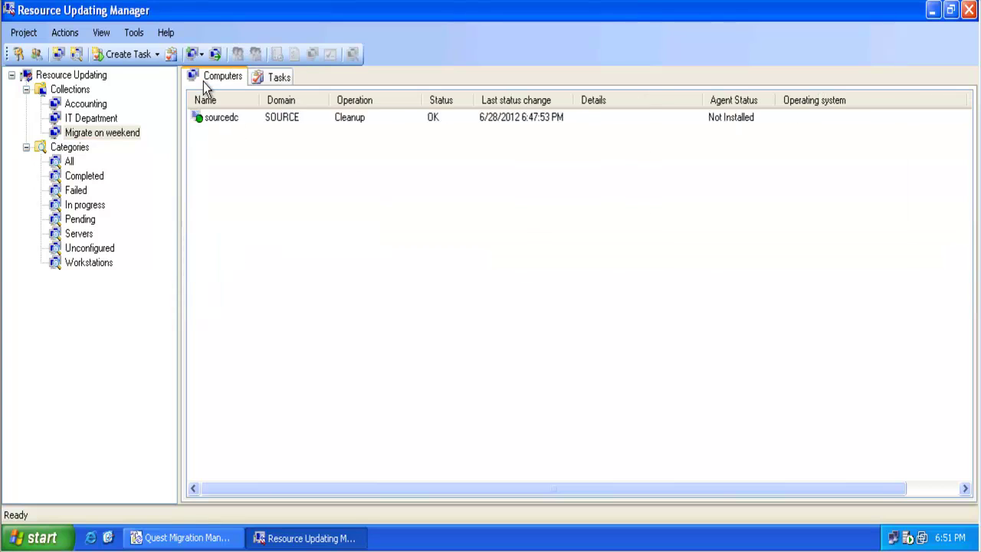
left_click(201, 123)
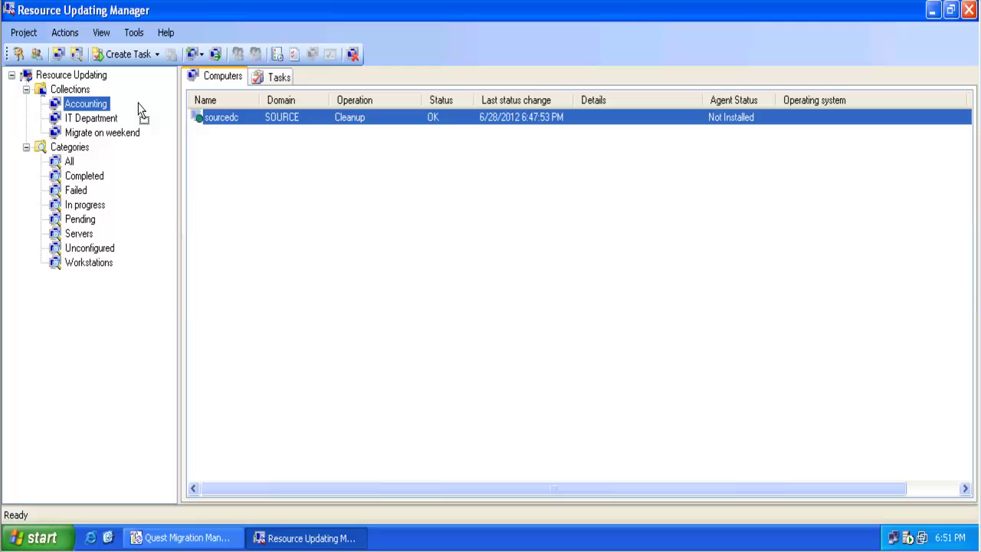
left_click(102, 107)
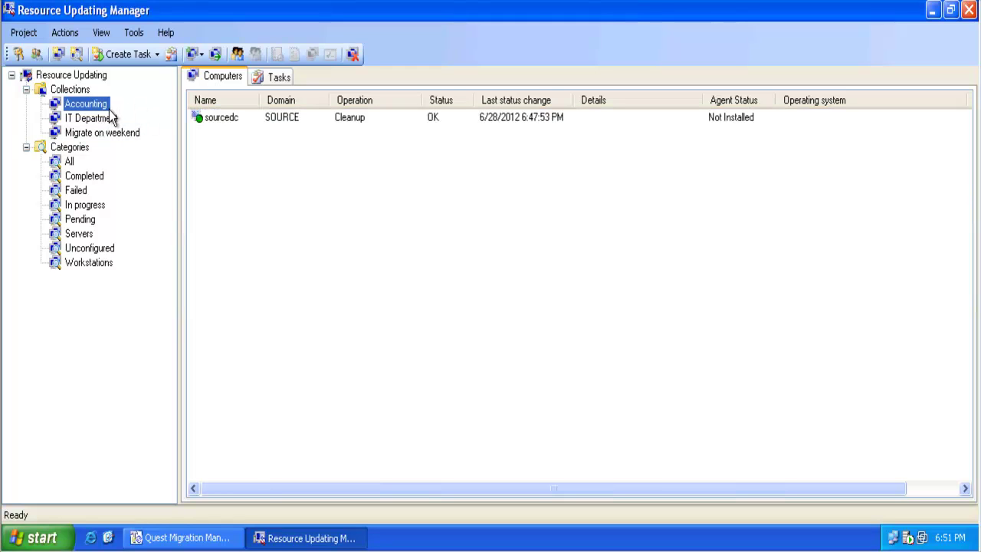
Select the "Remote task, without Agents" processing task in the Accounting collection's task list
left_click(262, 79)
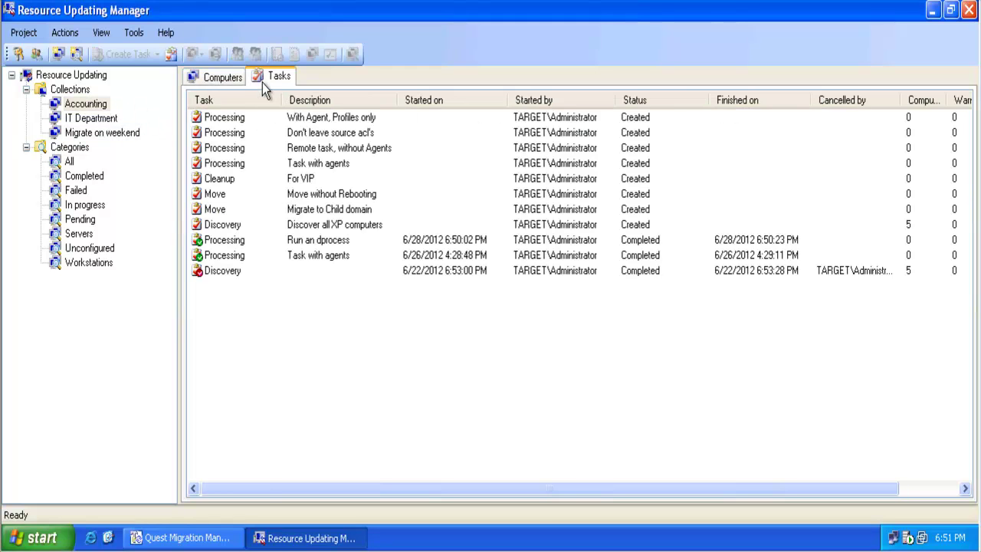
left_click(238, 153)
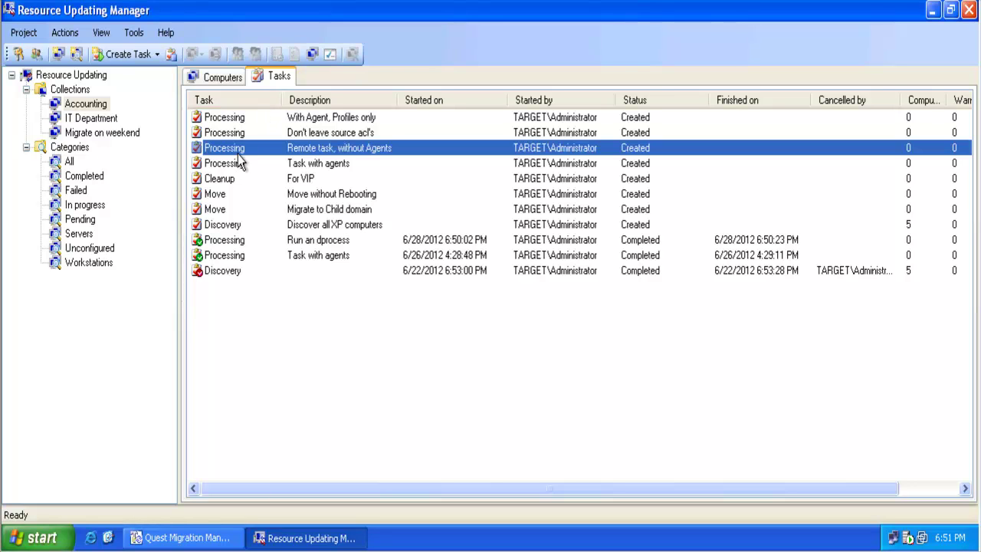